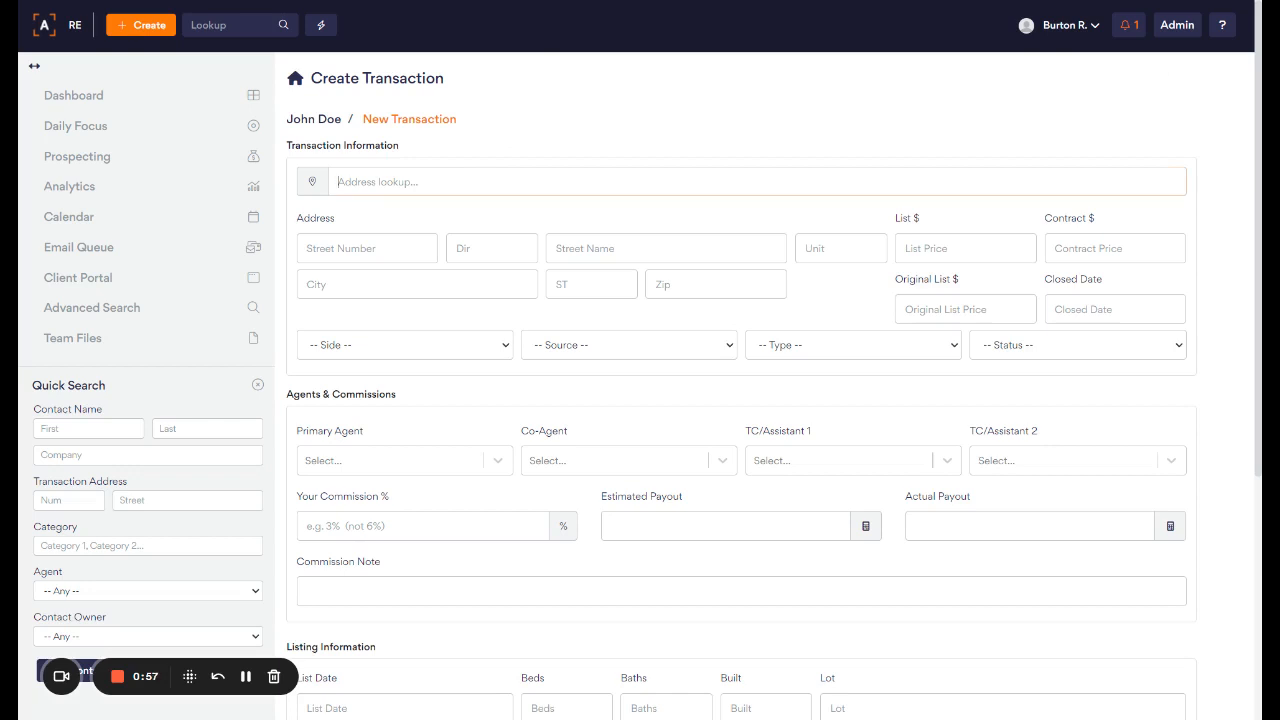
# Step: Look up the property's street address for the new transaction and fill the address fields from the matching New York State suggestion
pyautogui.write('4500')
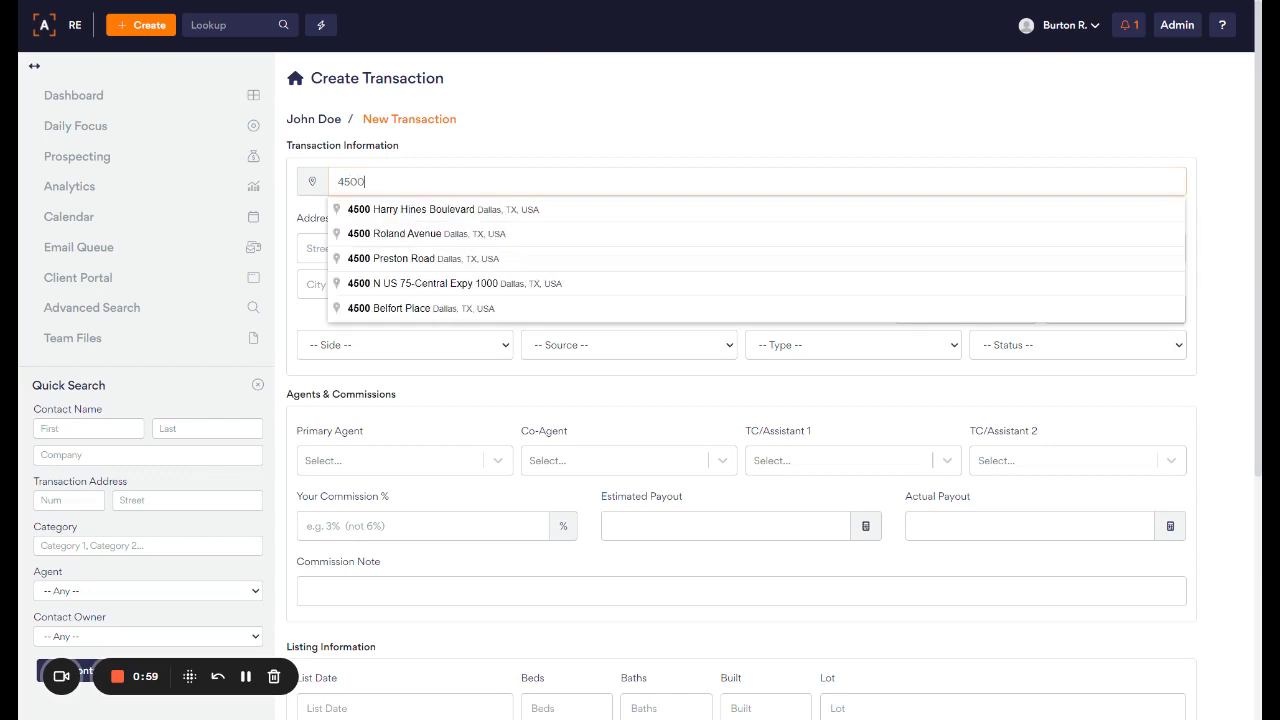
pyautogui.write(' New York')
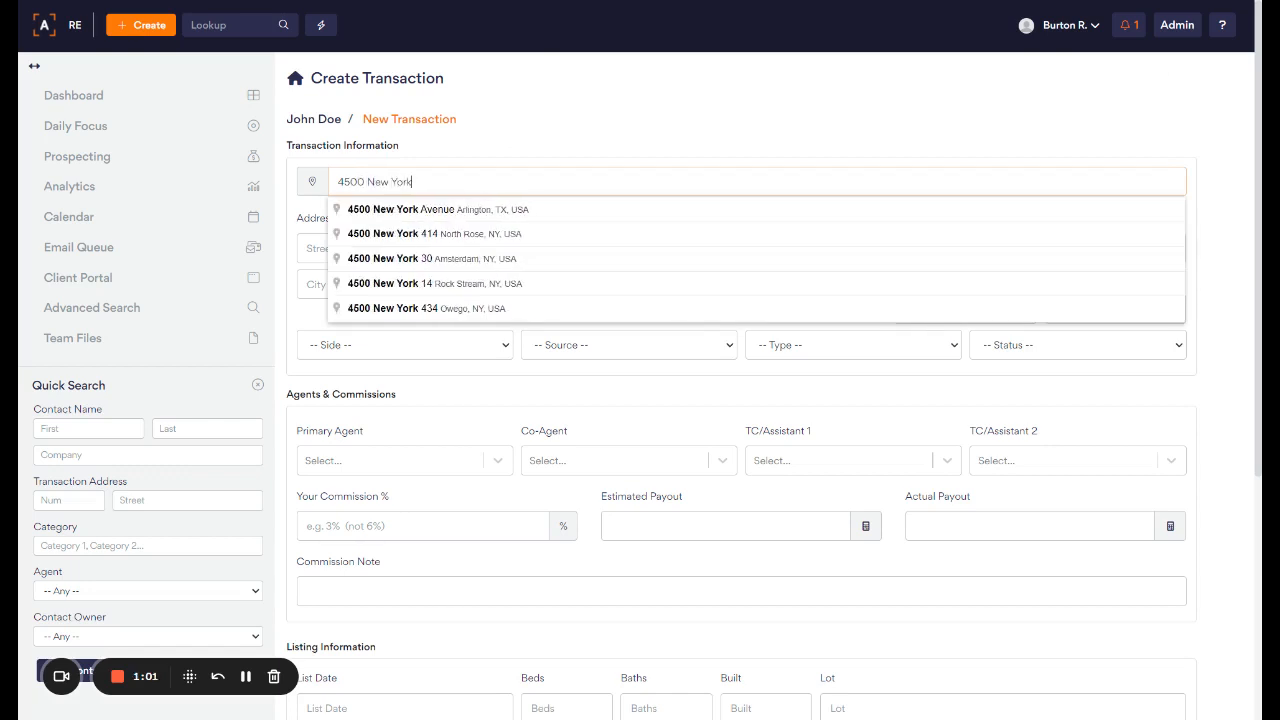
pyautogui.click(472, 260)
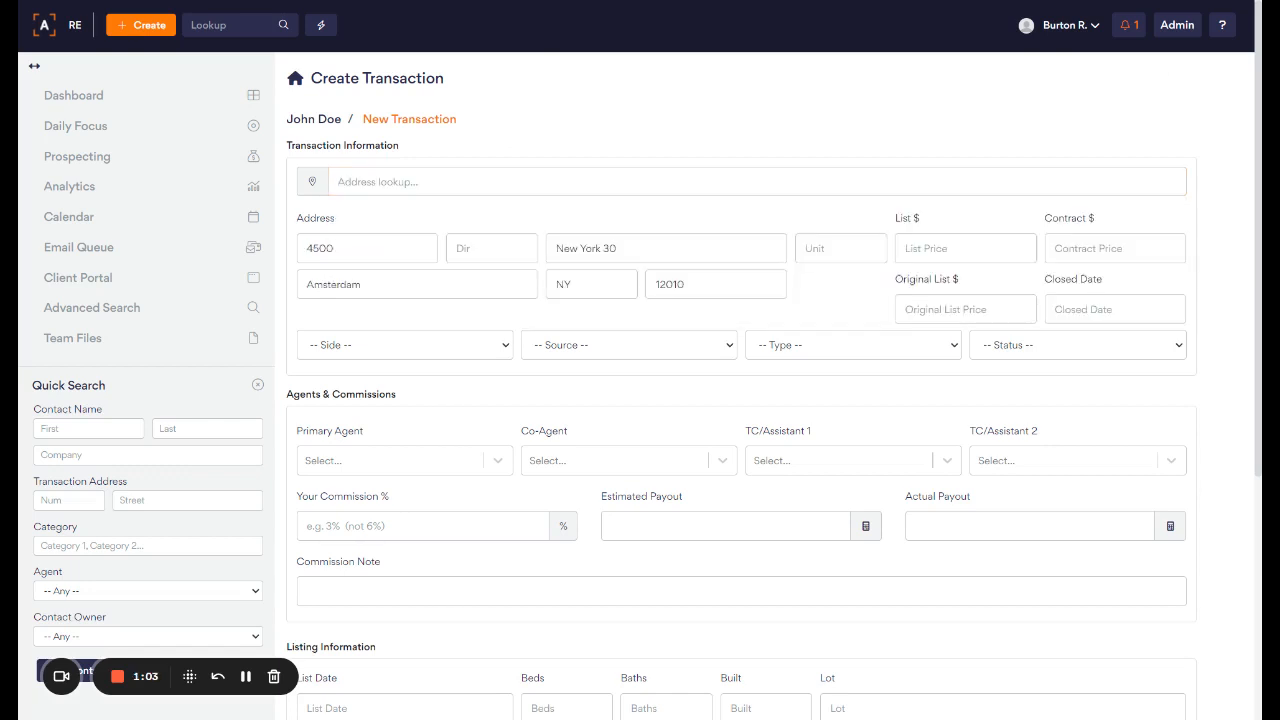
# Step: Set the transaction's side to Seller (or Landlord), source to Call In, type to 2-4 Units and status to Active
pyautogui.click(455, 351)
pyautogui.click(457, 365)
pyautogui.click(557, 351)
pyautogui.click(571, 362)
pyautogui.click(812, 352)
pyautogui.click(828, 378)
pyautogui.click(1016, 352)
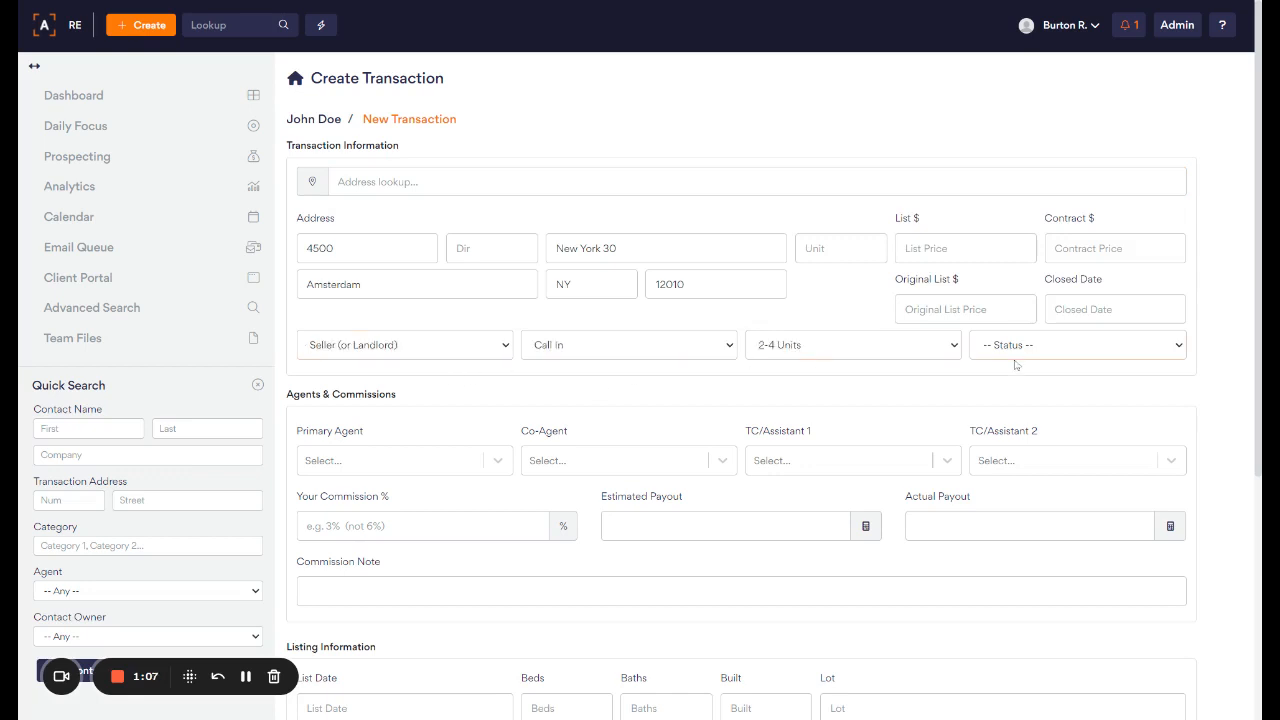
pyautogui.click(1008, 369)
# Step: Enter a list price of 1000000 and assign the account owner as the primary agent
pyautogui.write('1000000')
pyautogui.click(497, 460)
pyautogui.click(484, 496)
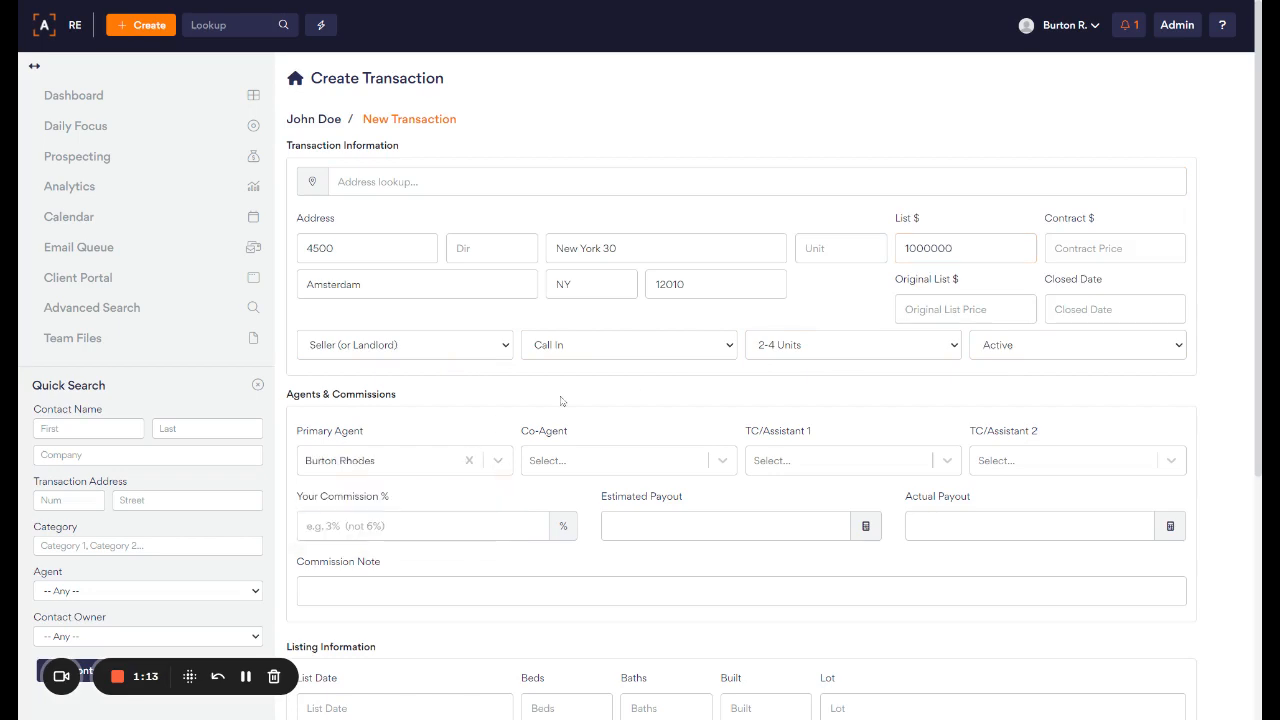
# Step: Set the list date to 1/4/2023 and create the transaction
pyautogui.scroll(-4, 545, 410)
pyautogui.click(385, 341)
pyautogui.click(381, 443)
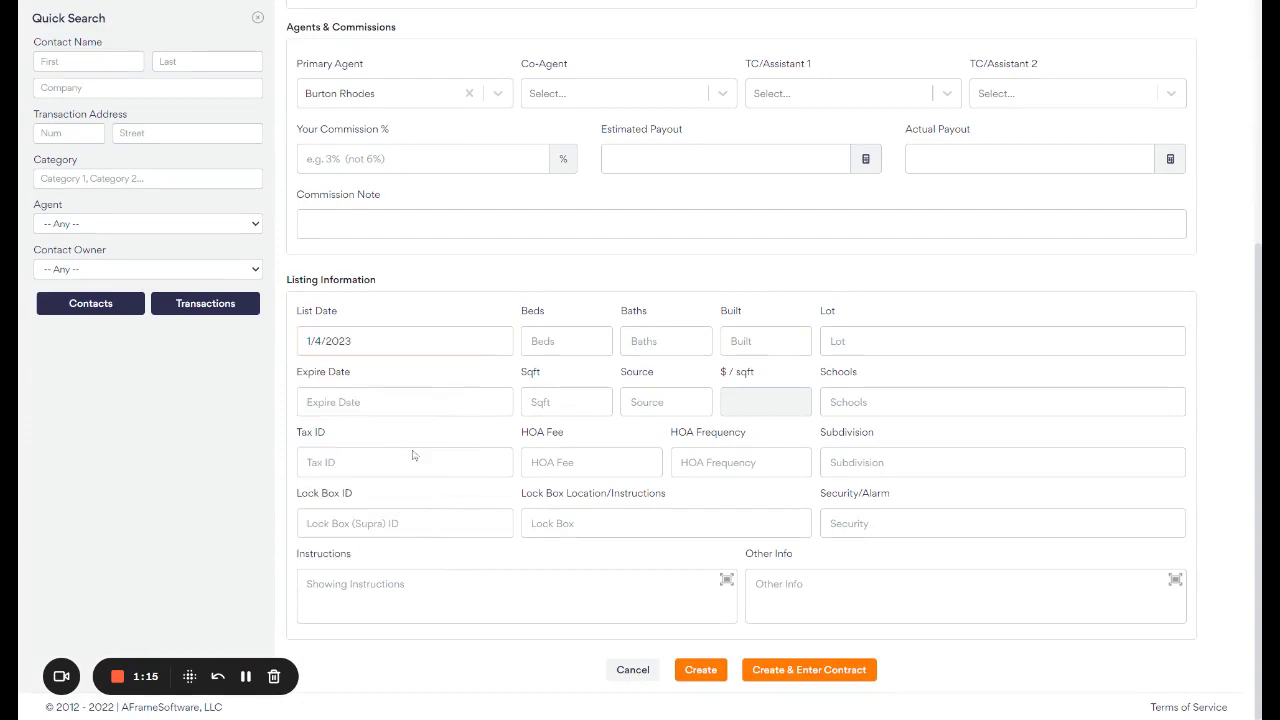
pyautogui.click(697, 672)
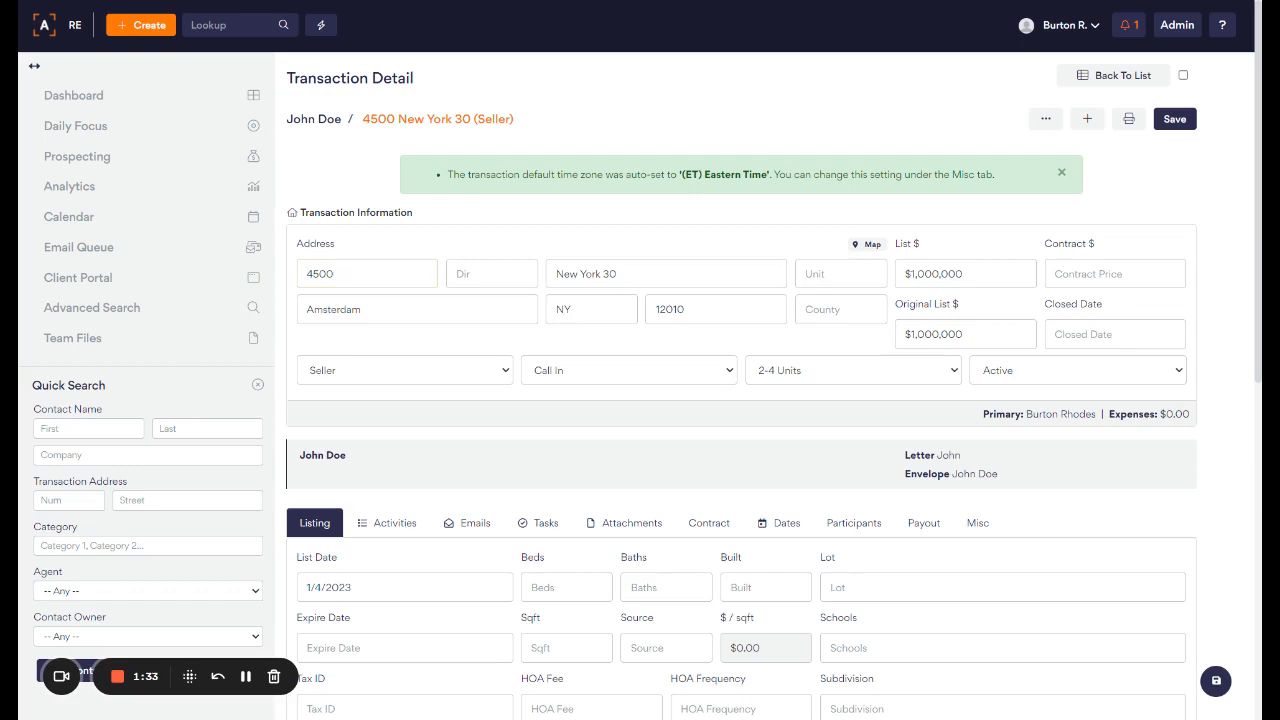
# Step: Read and dismiss the notice about the transaction's default time zone
pyautogui.moveTo(679, 174); pyautogui.dragTo(769, 174)
pyautogui.click(769, 175)
pyautogui.click(1061, 172)
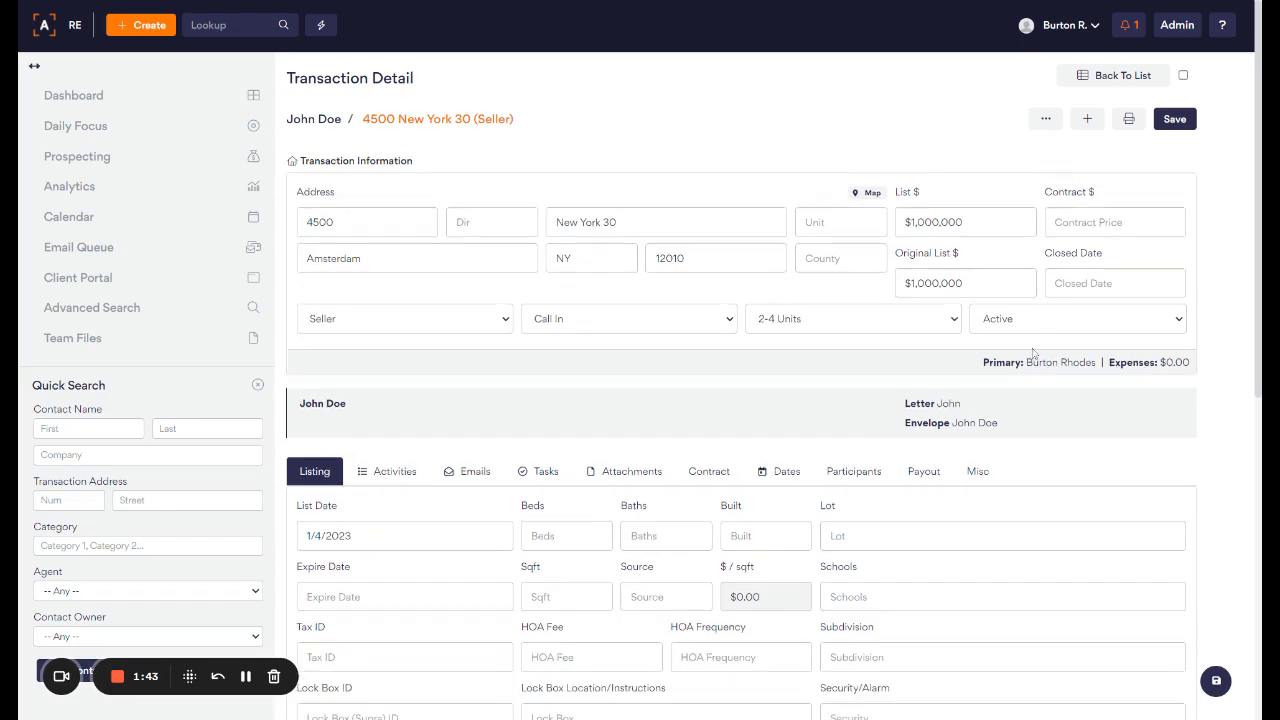
# Step: Inspect the transaction's time zone setting and its change options in the Misc information, leaving them without updating
pyautogui.click(979, 473)
pyautogui.scroll(-3, 985, 470)
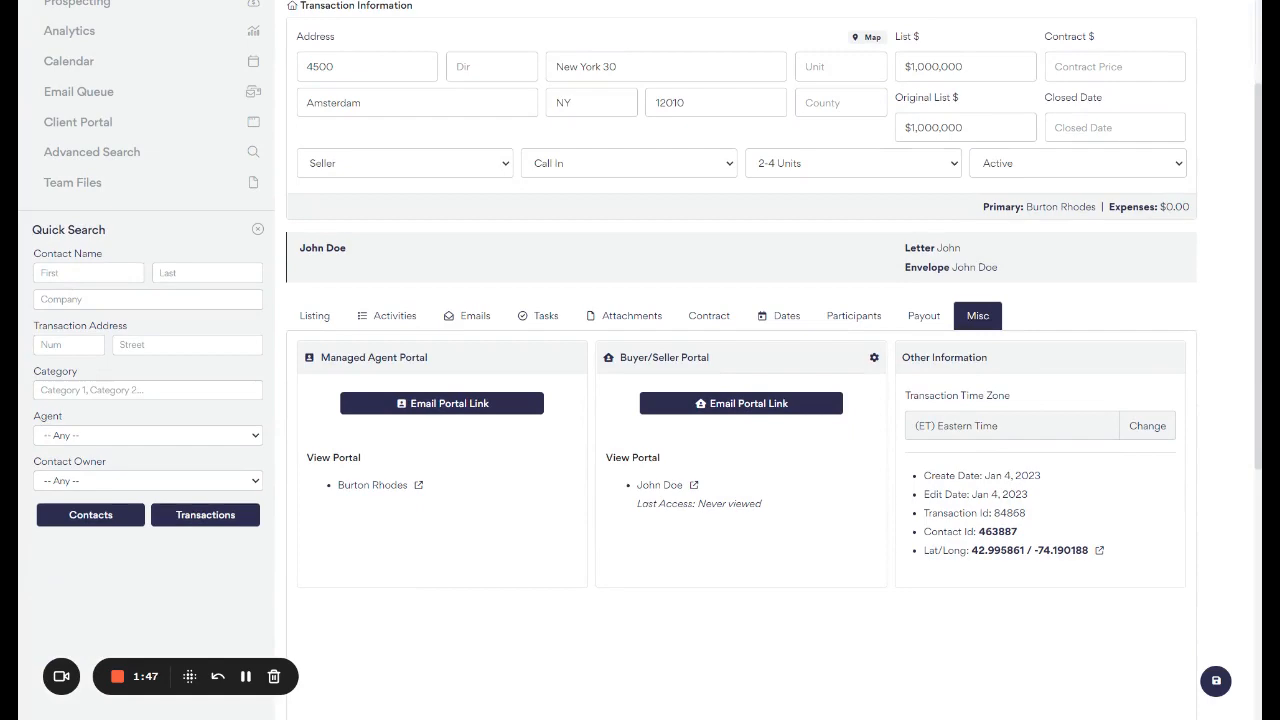
pyautogui.click(1147, 426)
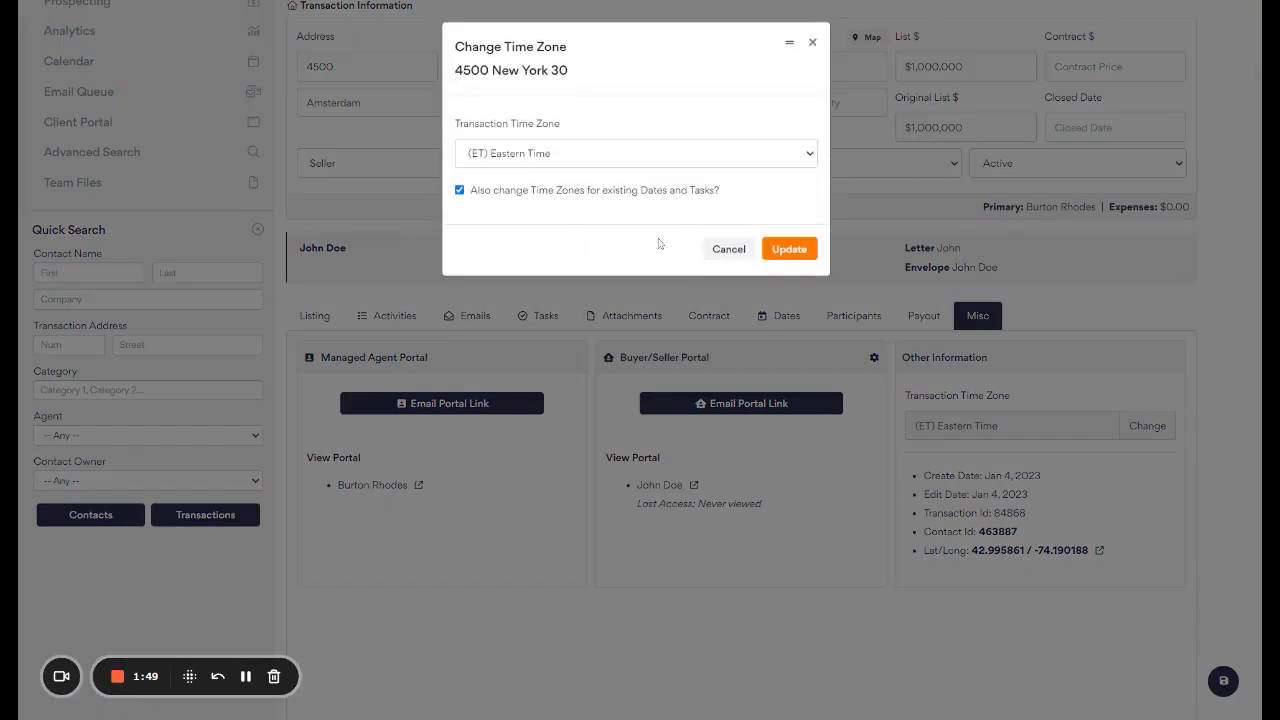
pyautogui.click(724, 247)
pyautogui.scroll(2, 718, 380)
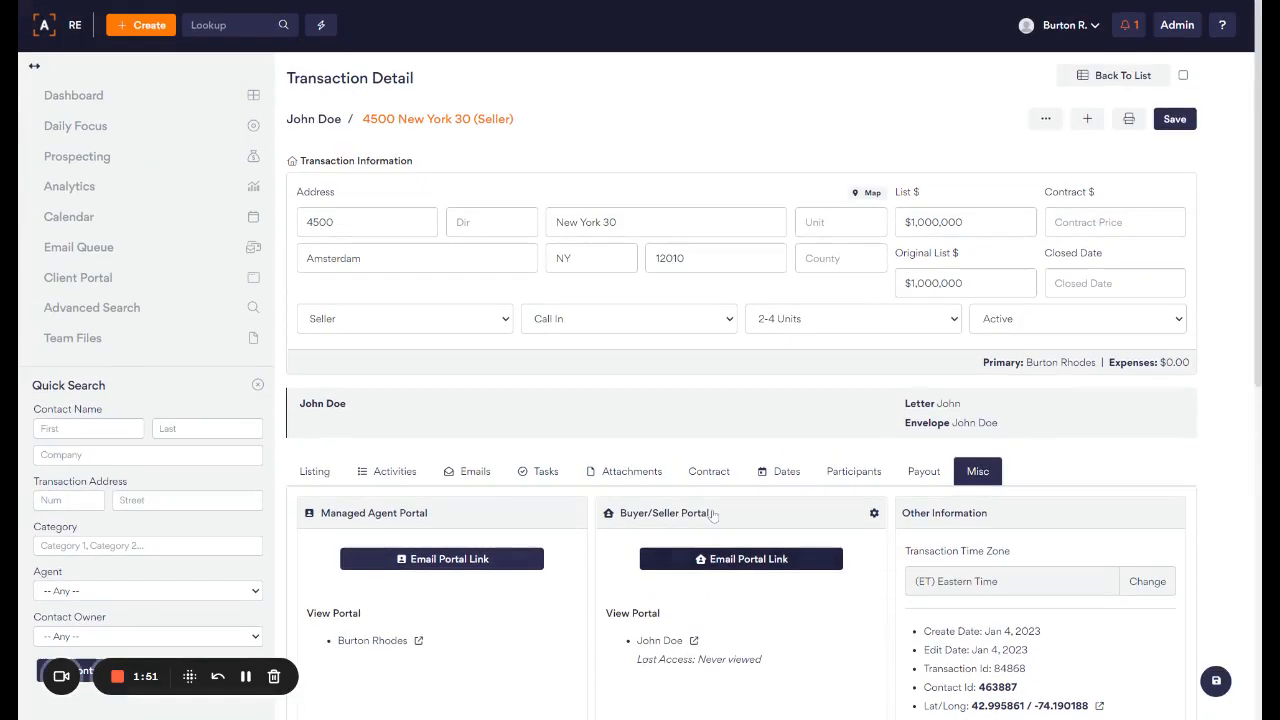
# Step: Add a date event named "Test" to the transaction for 1/4/2023 at 10:00 am Eastern Time instead of all day
pyautogui.click(769, 473)
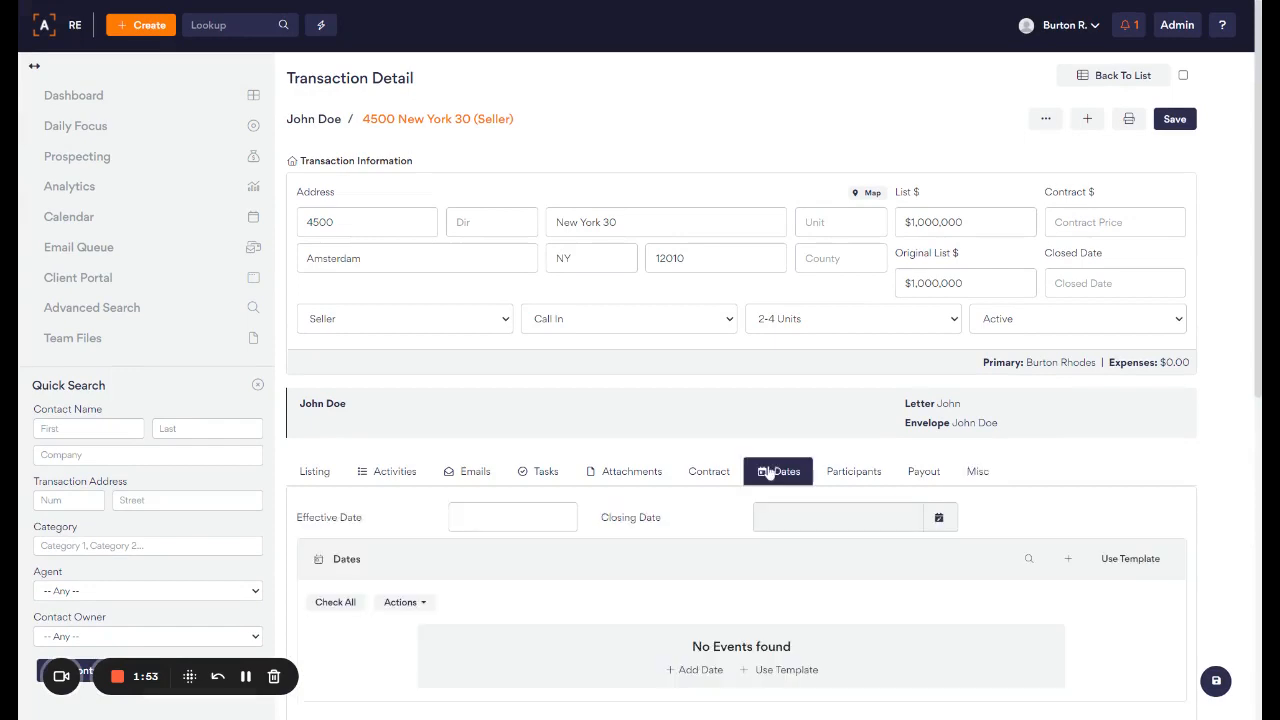
pyautogui.scroll(-1, 1000, 474)
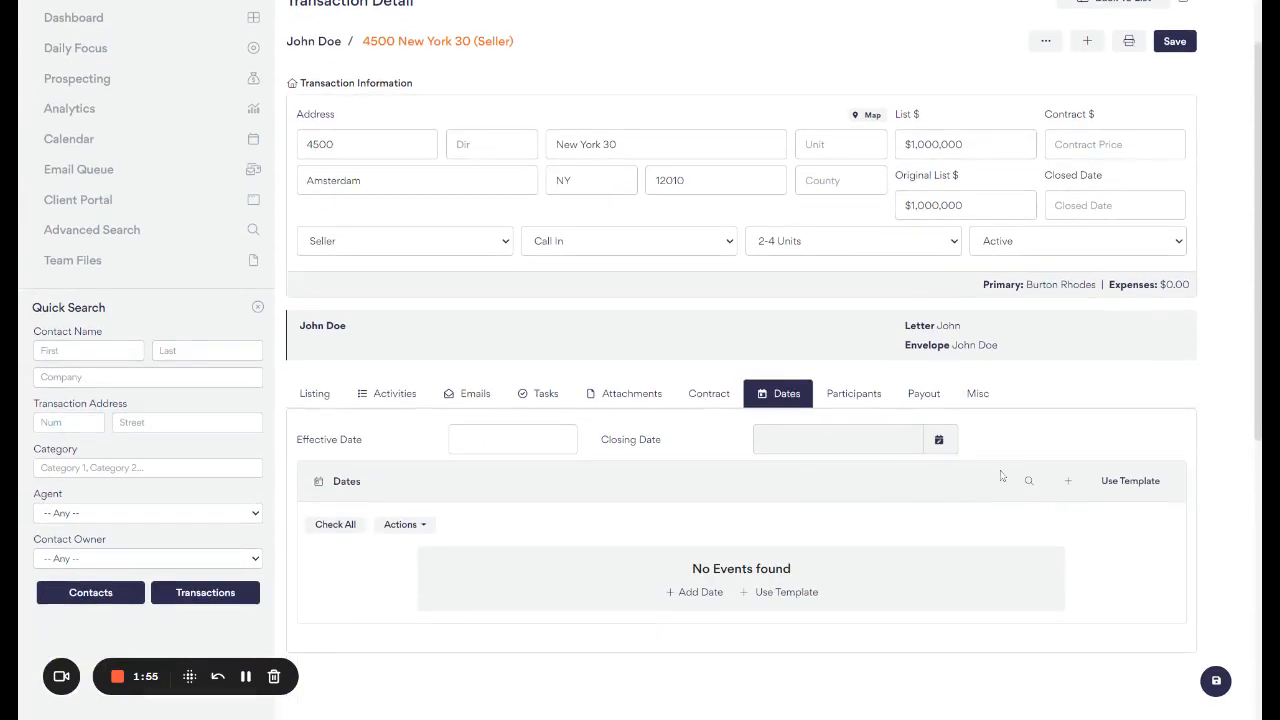
pyautogui.click(1068, 482)
pyautogui.click(1014, 516)
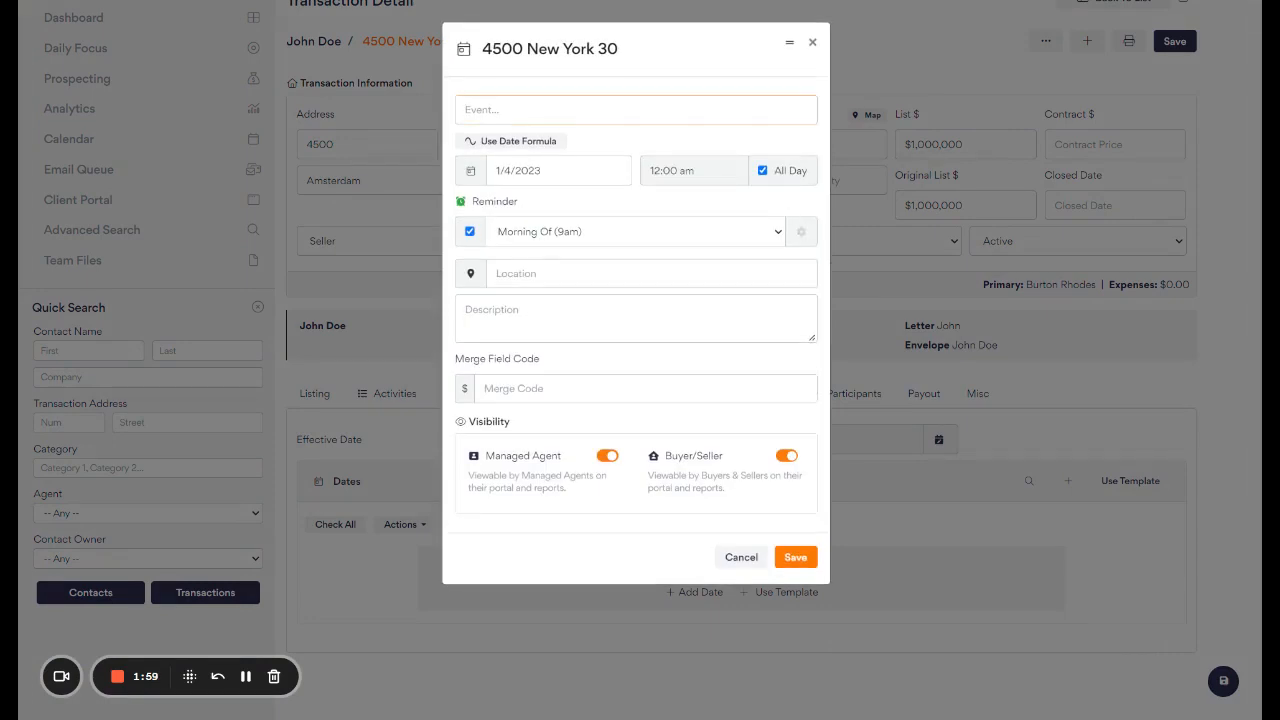
pyautogui.write('Test')
pyautogui.click(763, 170)
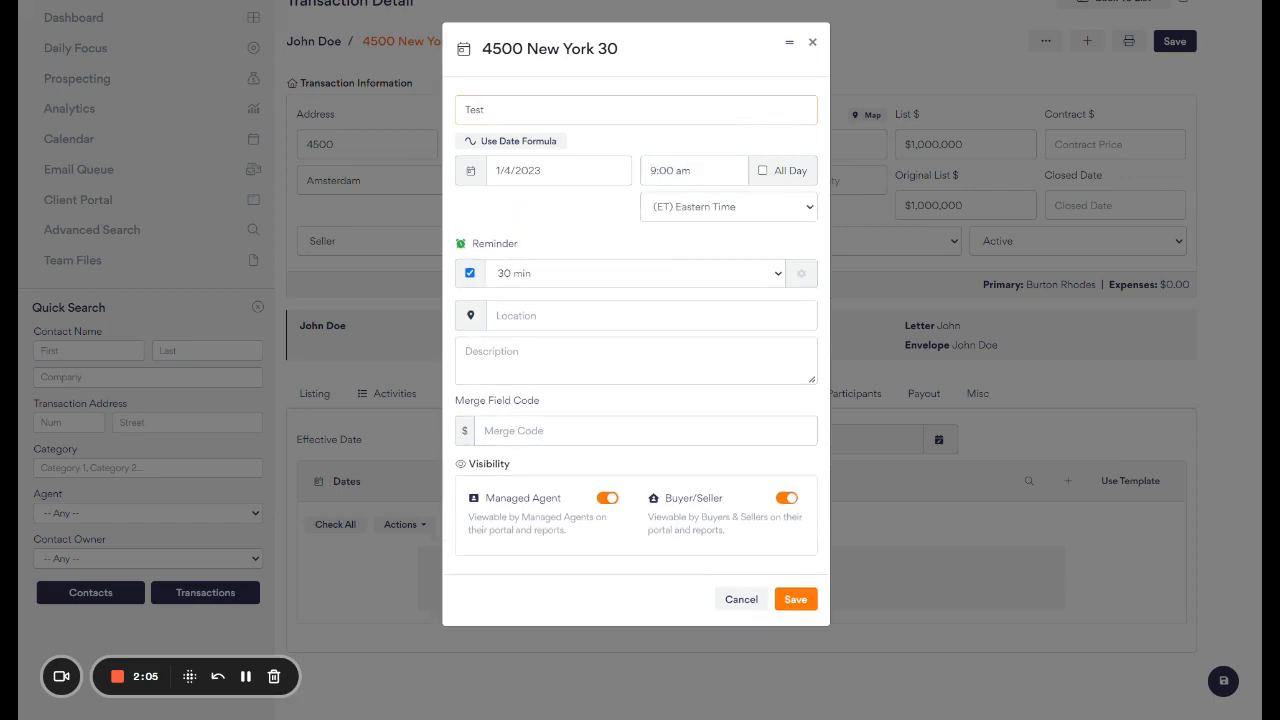
pyautogui.click(694, 171)
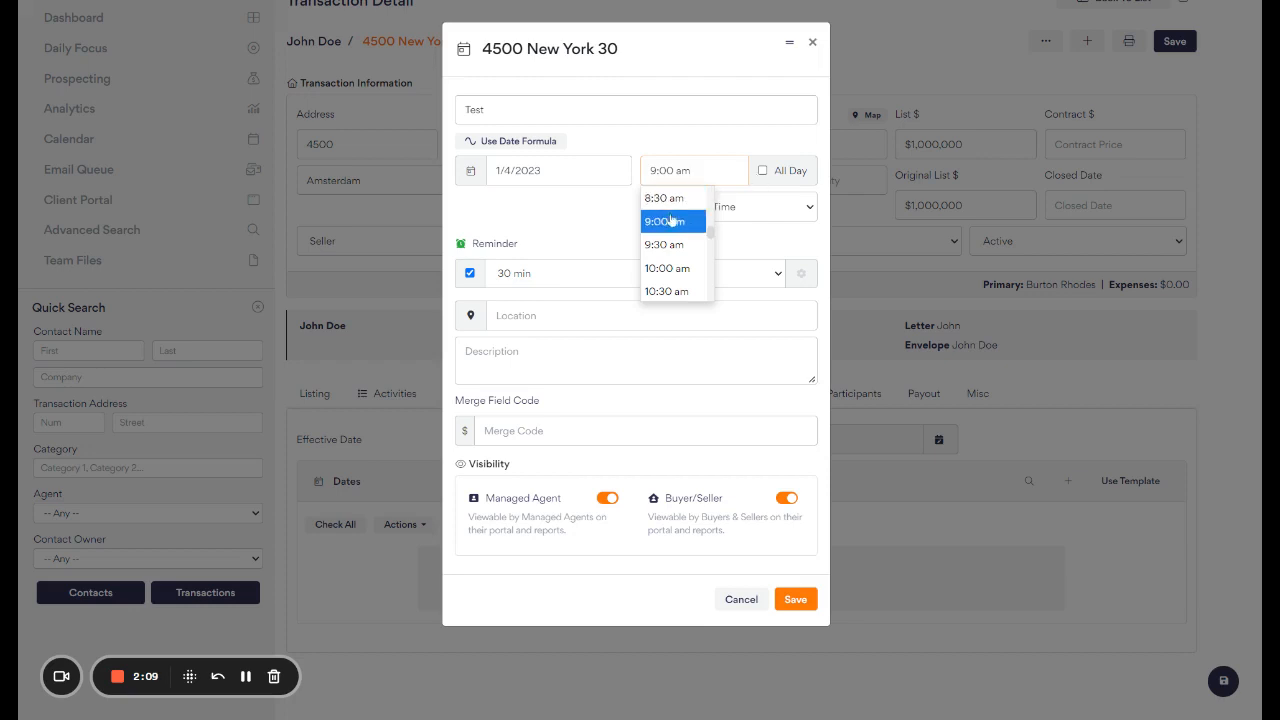
pyautogui.click(669, 268)
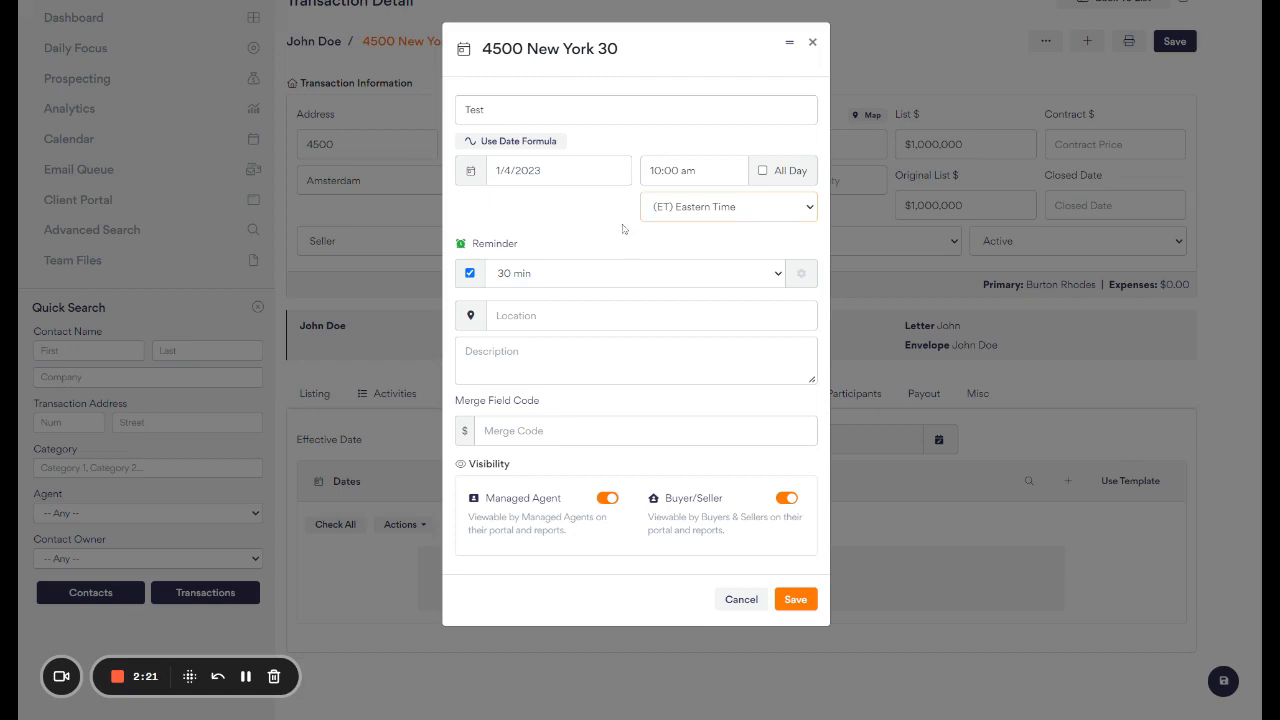
pyautogui.click(790, 601)
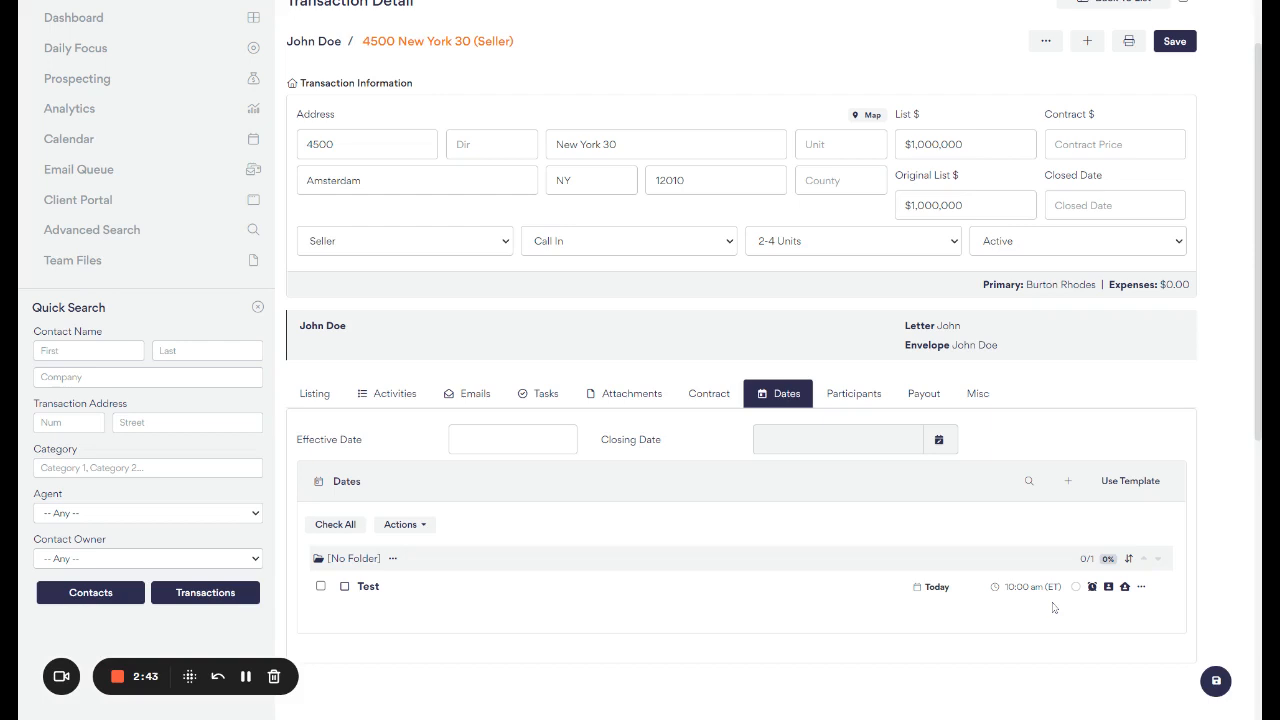
# Step: Add a second date event named "CT Event" for 1/4/2023 at 9:00 am Central Time instead of all day
pyautogui.click(1068, 481)
pyautogui.click(960, 511)
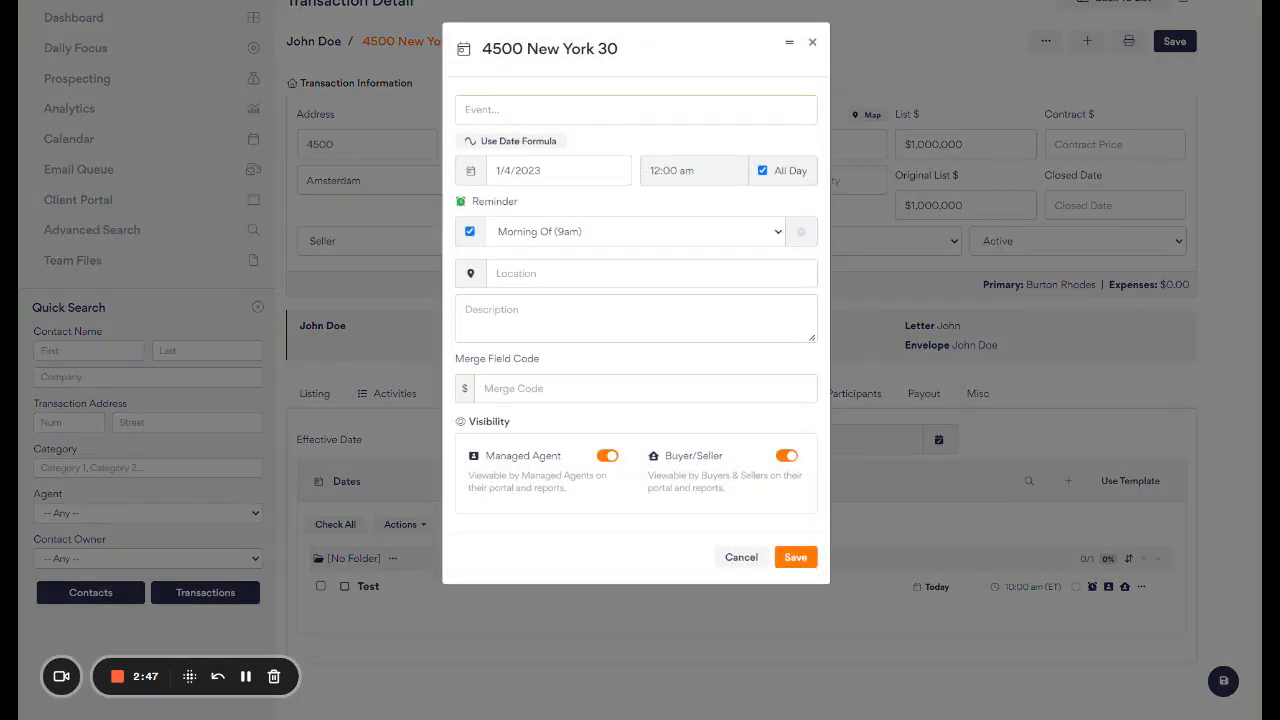
pyautogui.write('CT Es')
pyautogui.write('ent')
pyautogui.click(763, 170)
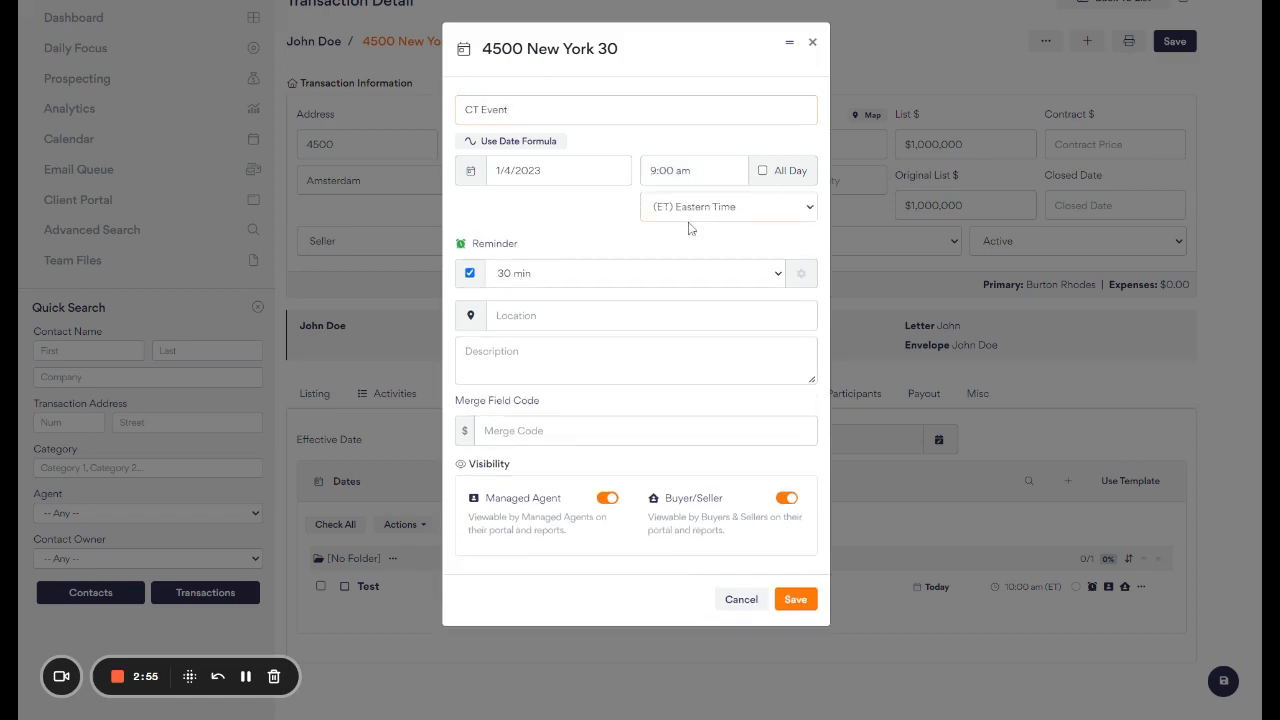
pyautogui.click(798, 601)
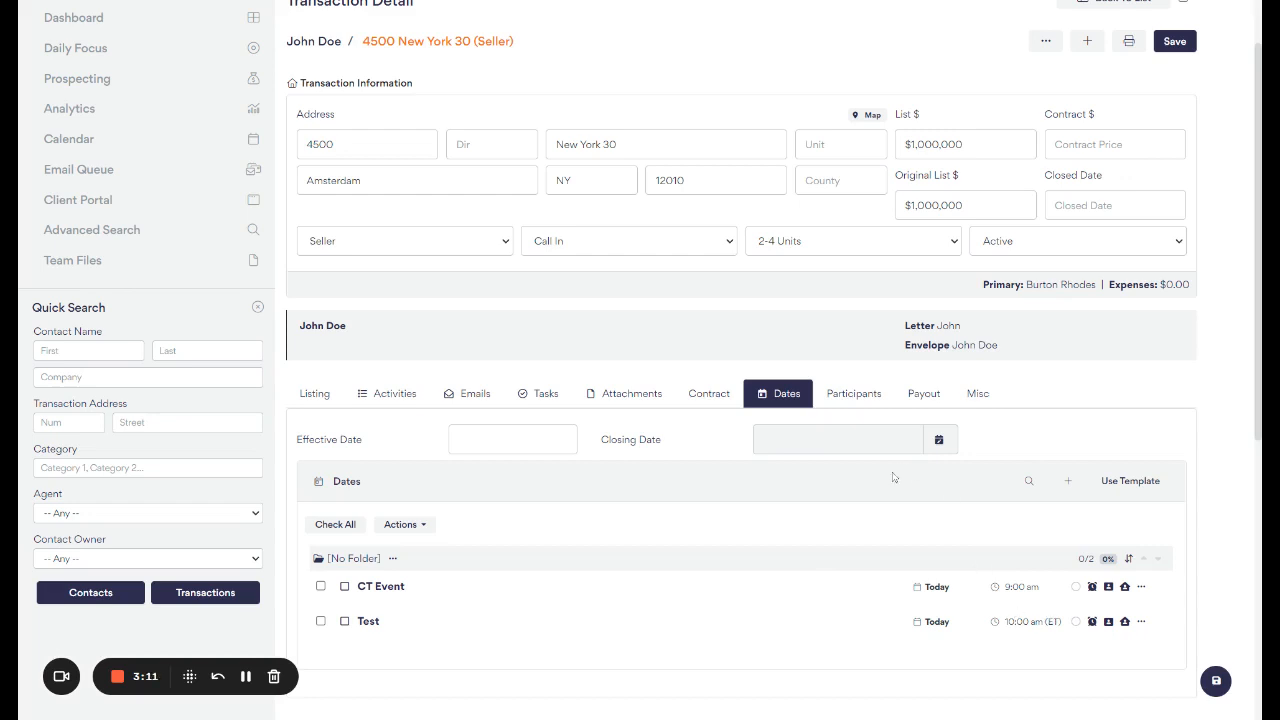
# Step: Open the team information in the admin area to check the team's time zone setting
pyautogui.scroll(2, 730, 418)
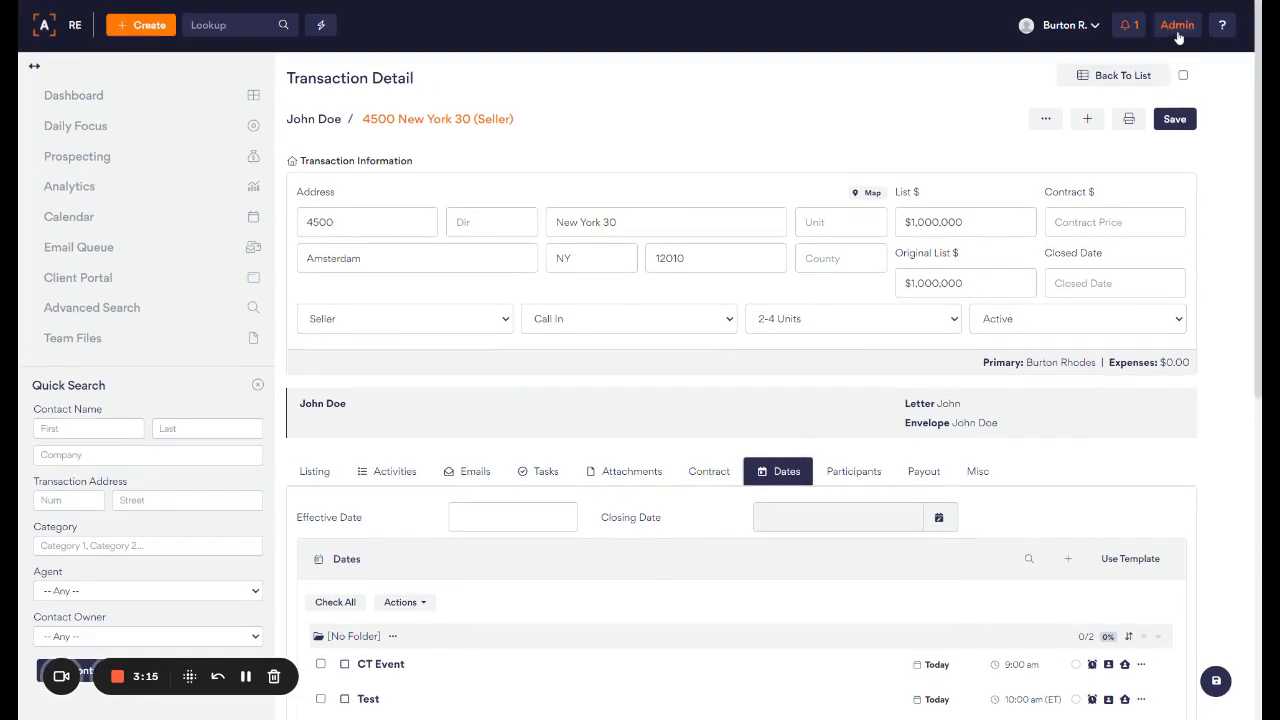
pyautogui.click(1178, 30)
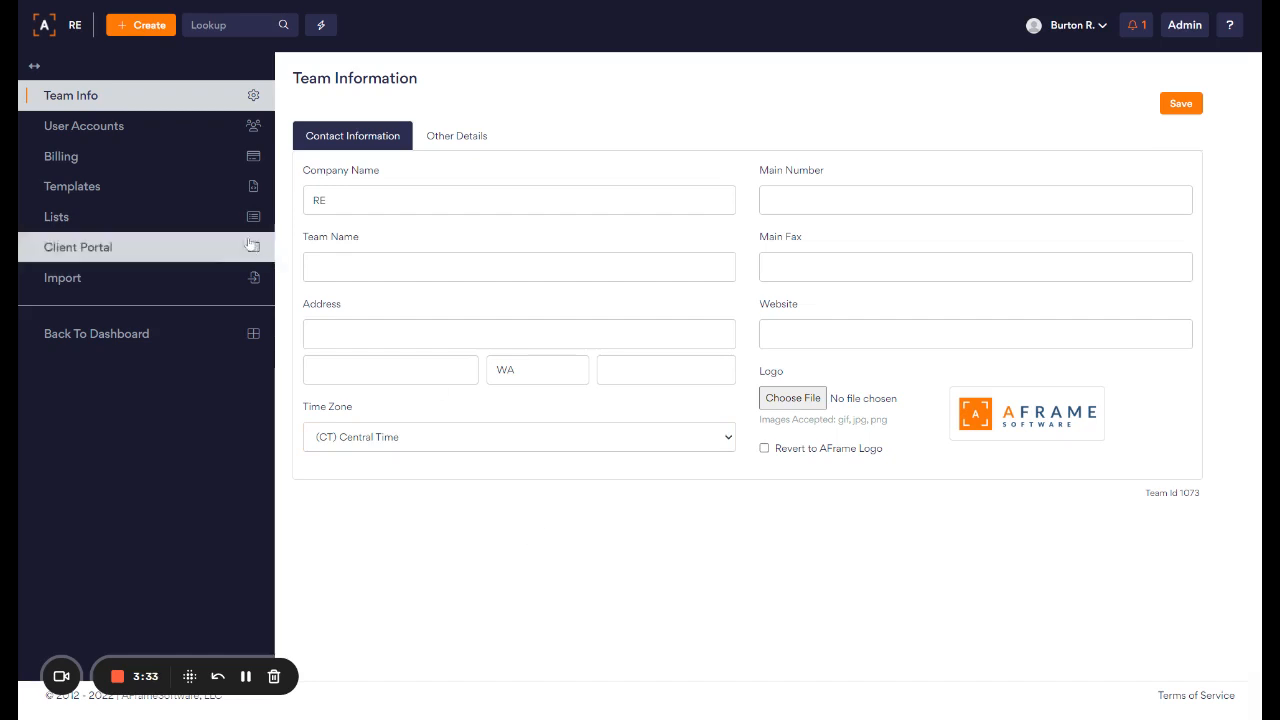
# Step: Review the time zone and reminder settings in the standard user's account, and return to the dashboard
pyautogui.click(185, 129)
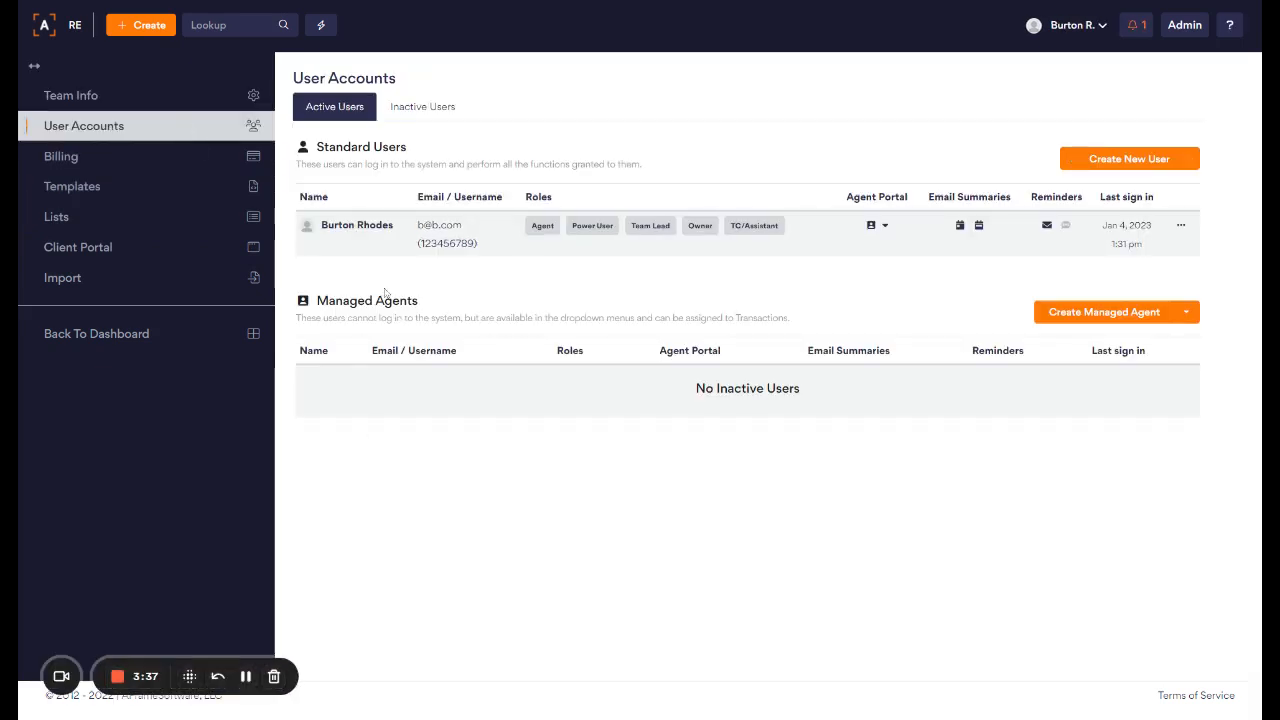
pyautogui.click(367, 229)
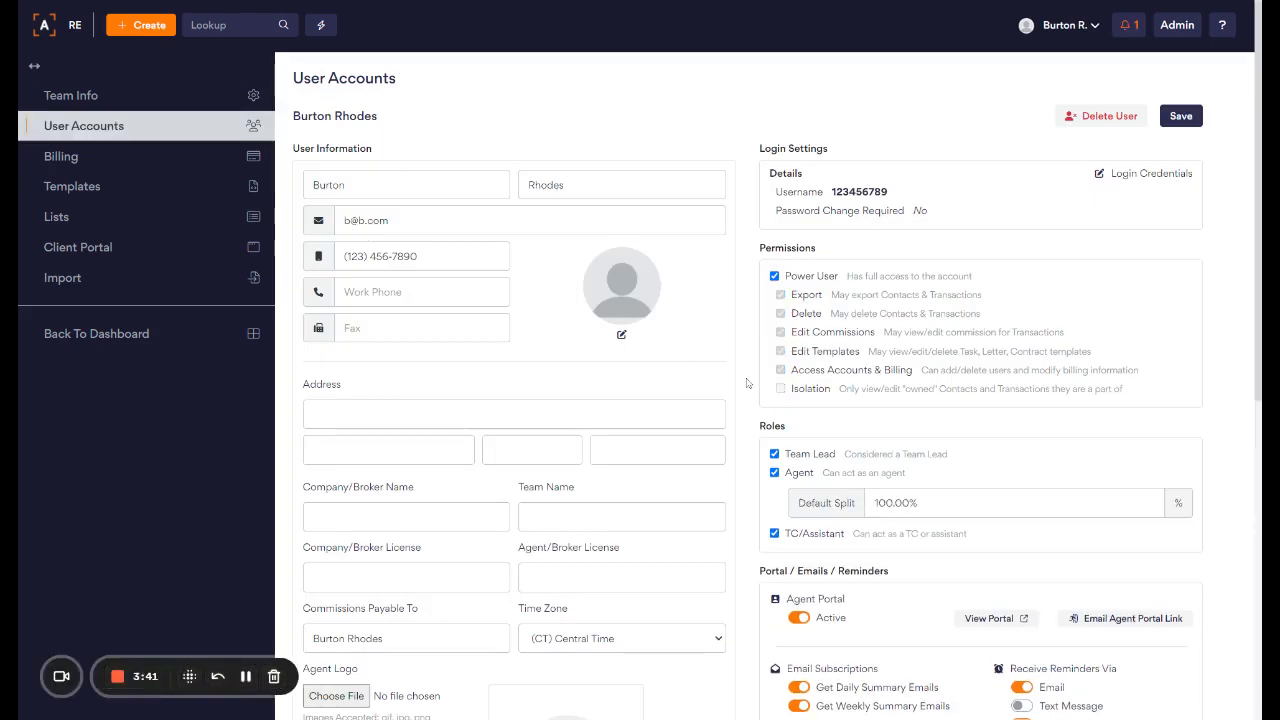
pyautogui.scroll(-2, 750, 390)
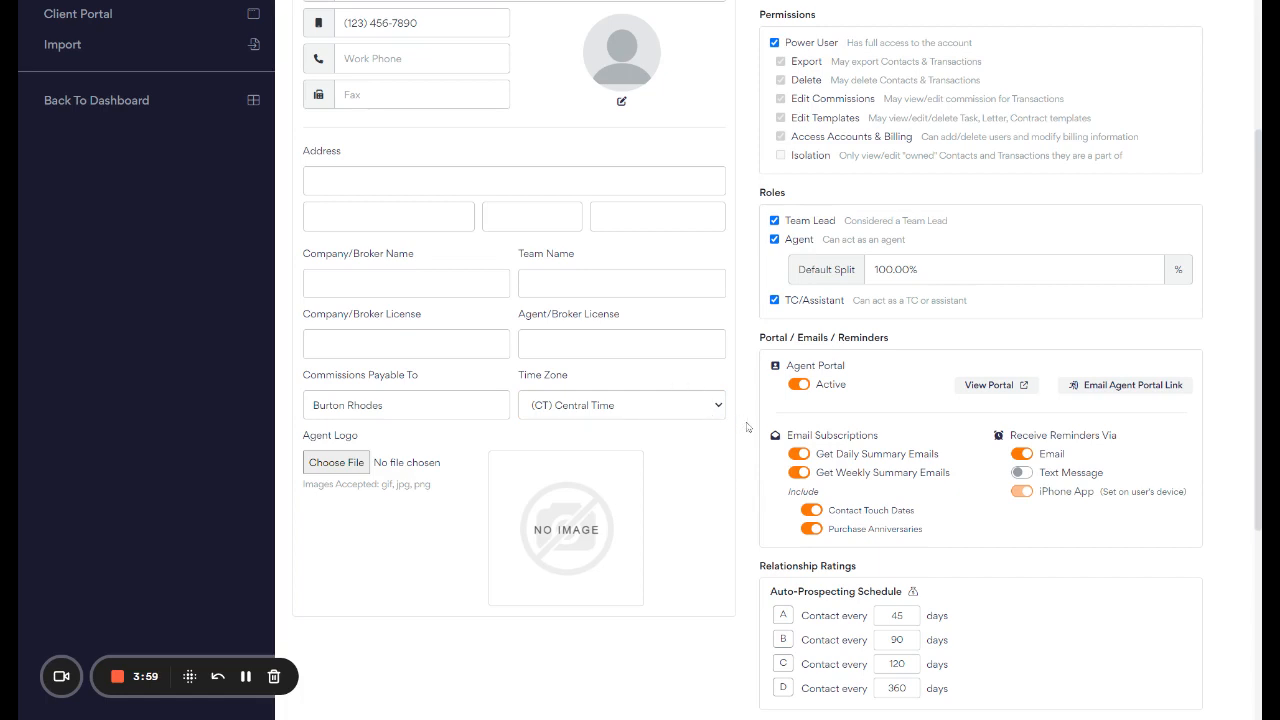
pyautogui.scroll(3, 746, 427)
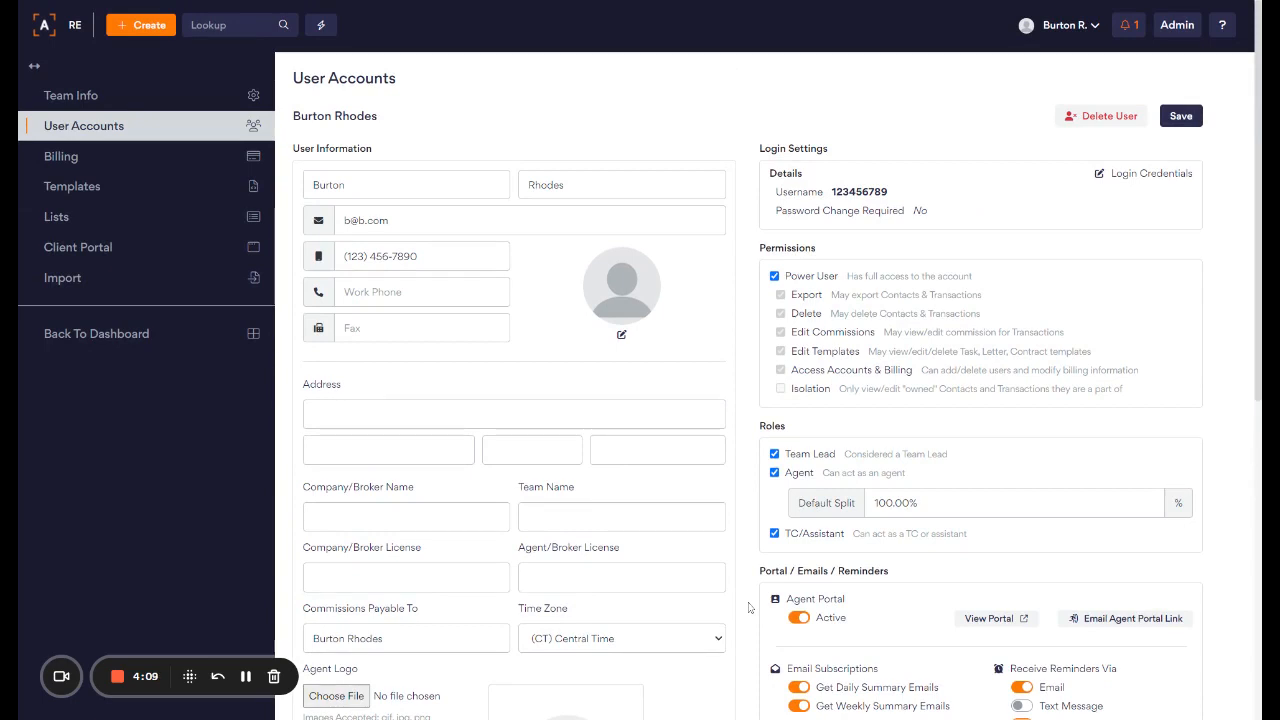
pyautogui.scroll(-3, 748, 607)
pyautogui.scroll(3, 745, 533)
pyautogui.click(45, 27)
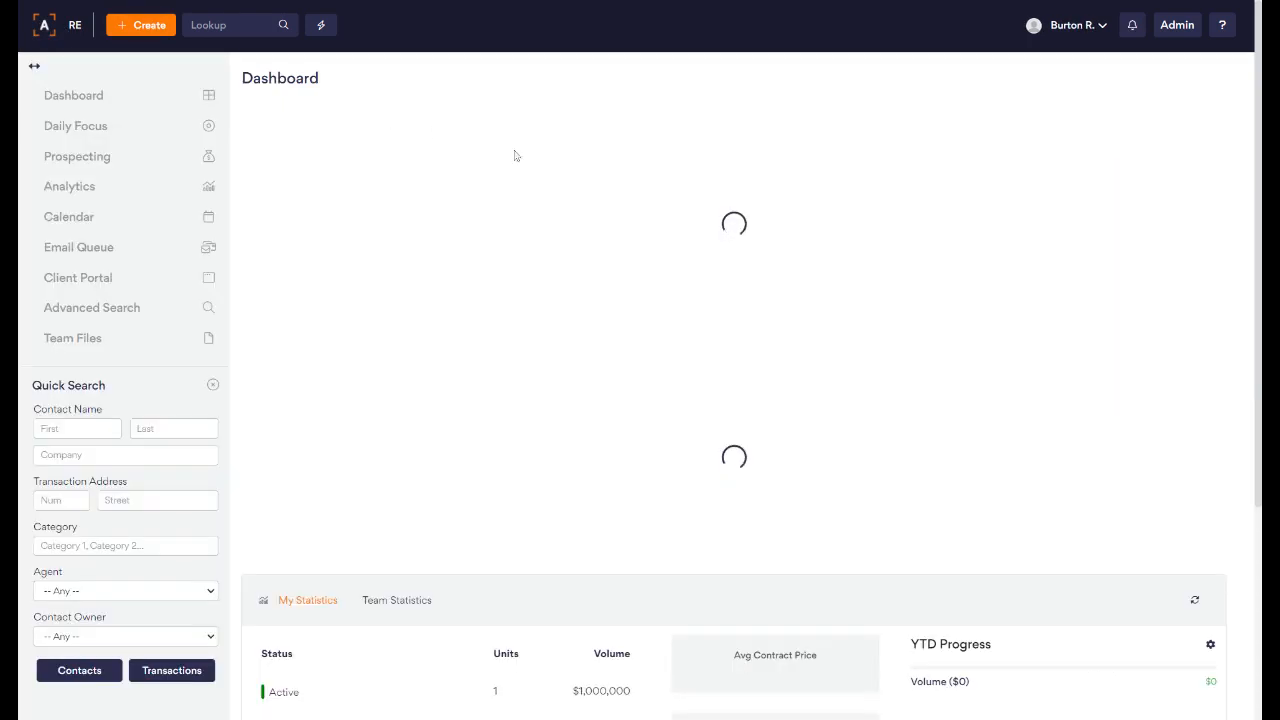